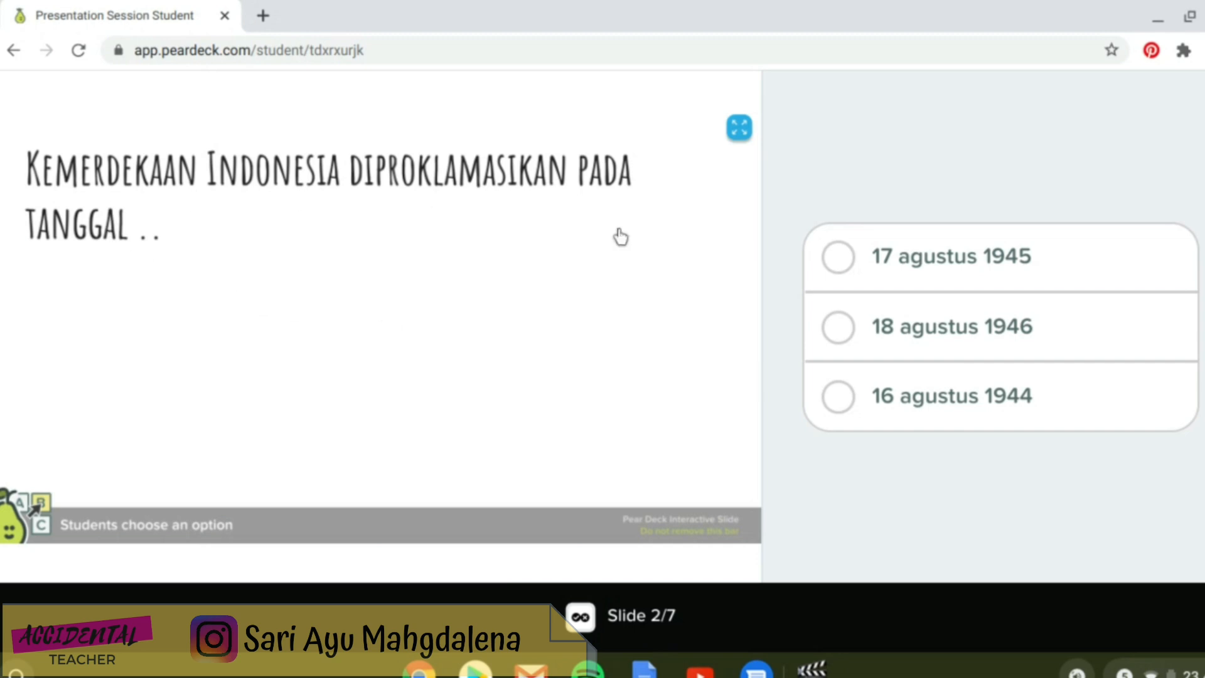
# Step: Choose 17 agustus 1945 as the student's answer on slide 2, and show and hide the responses in the presenter session
pyautogui.click(839, 258)
pyautogui.click(420, 670)
pyautogui.click(483, 552)
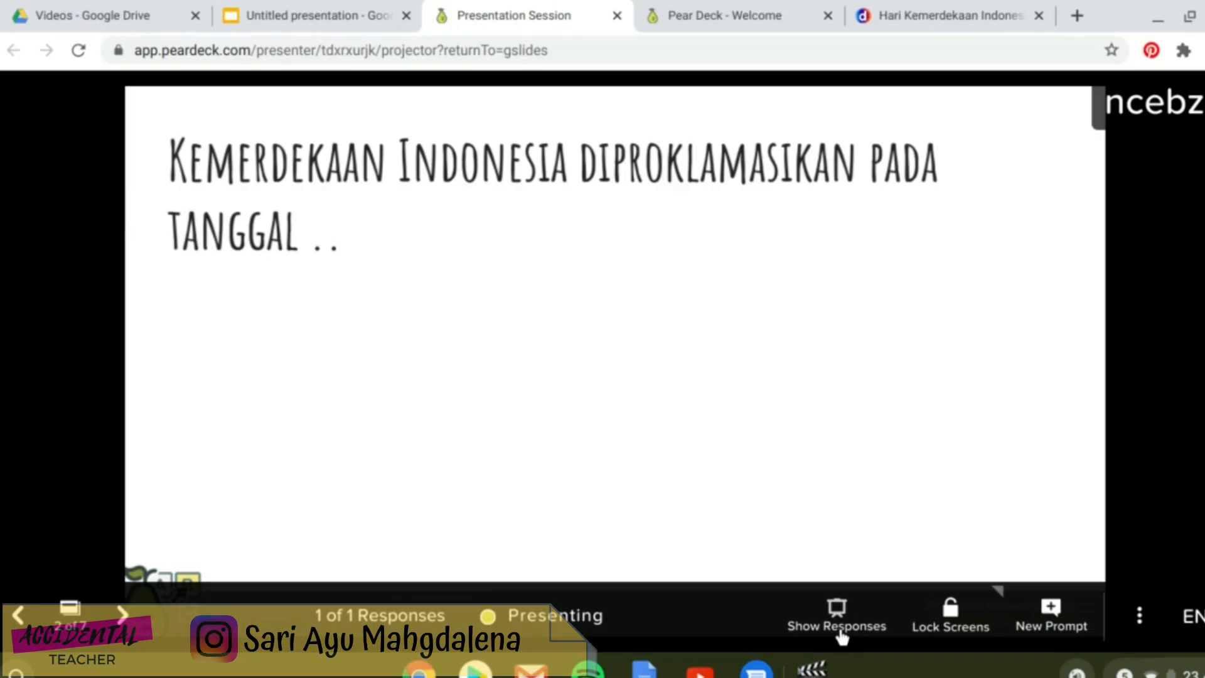
pyautogui.click(841, 630)
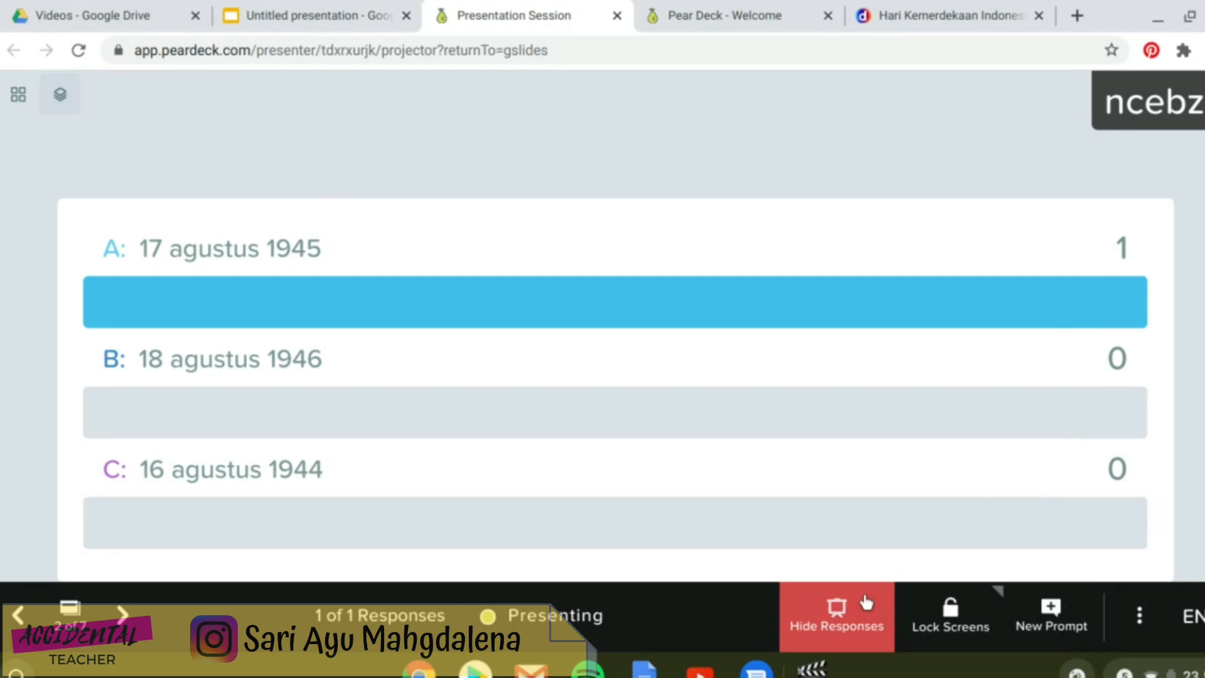
pyautogui.click(819, 628)
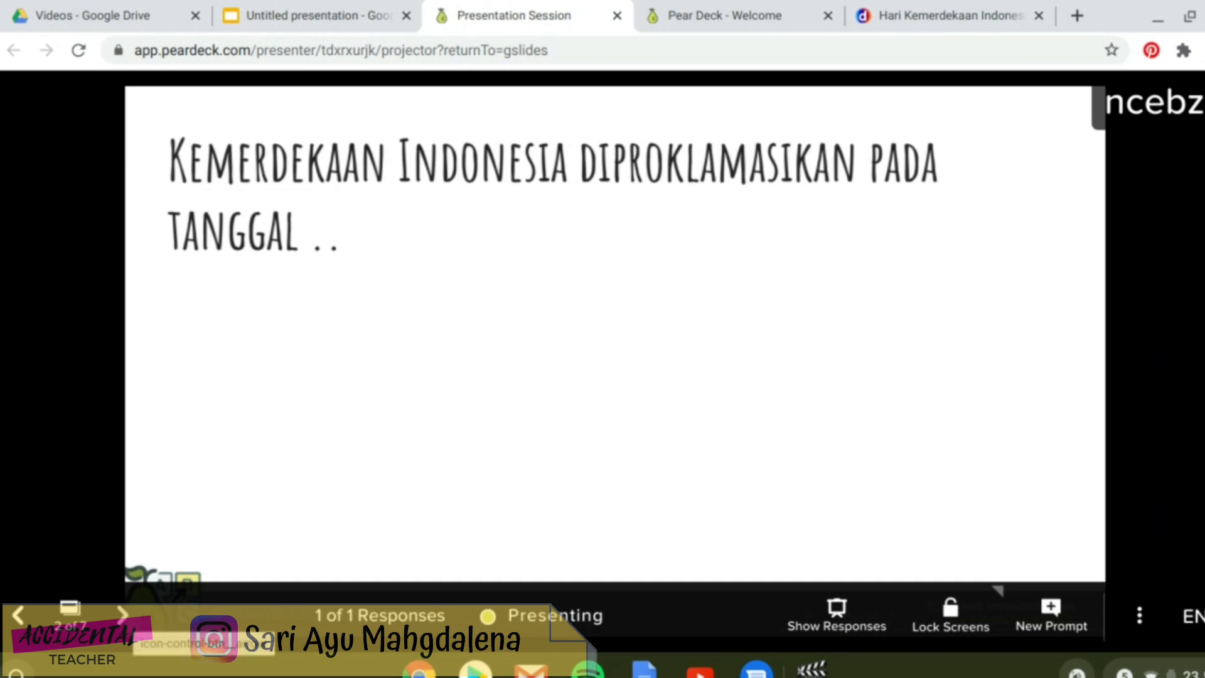
# Step: Advance the presenter session to slide 3 and place the student's yellow marker on the second province from the map's northwest tip
pyautogui.click(123, 616)
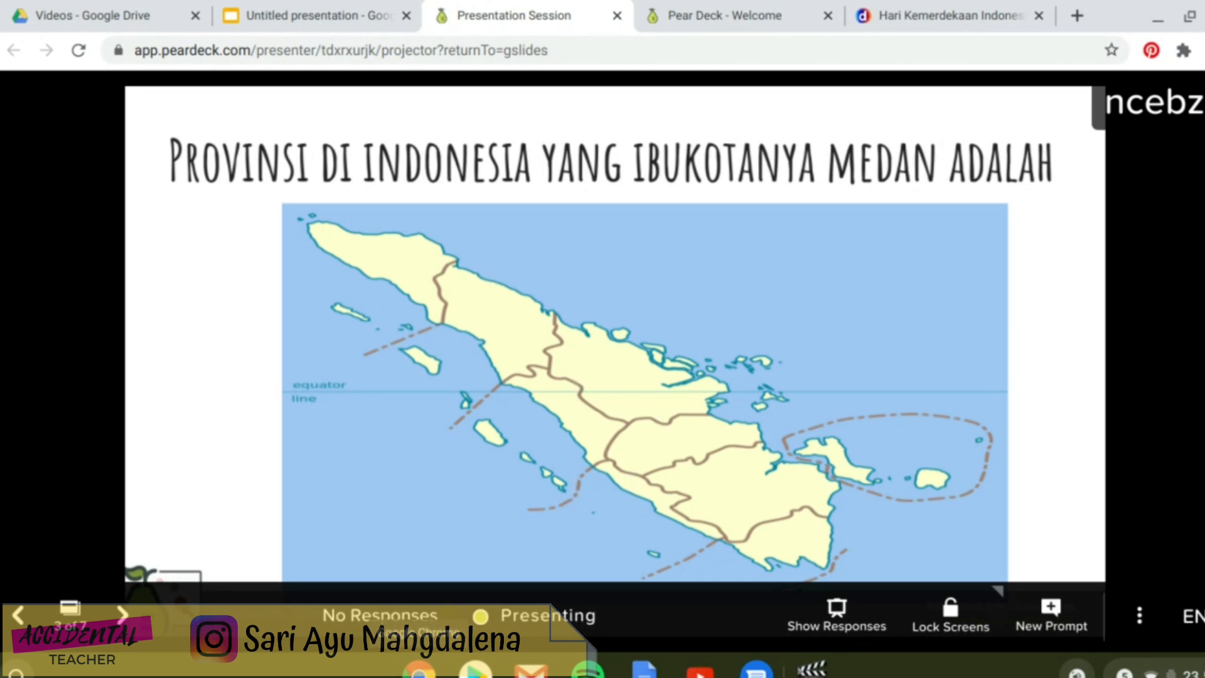
pyautogui.click(419, 668)
pyautogui.click(477, 579)
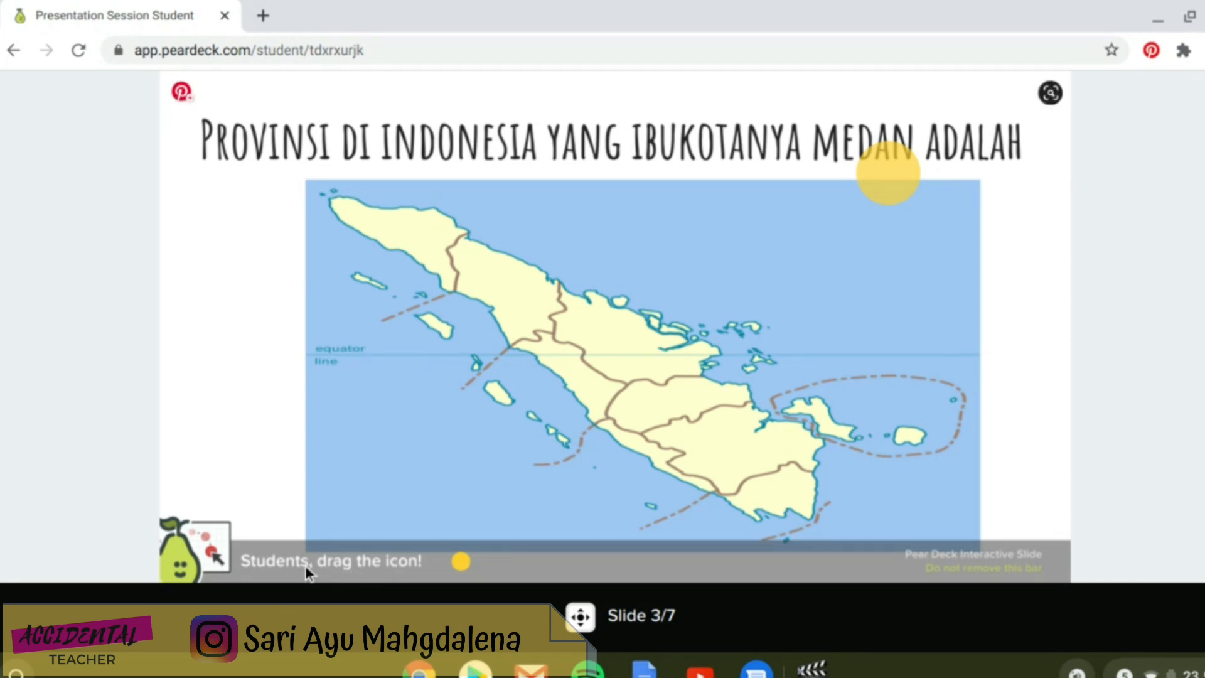
pyautogui.moveTo(890, 174); pyautogui.dragTo(735, 244)
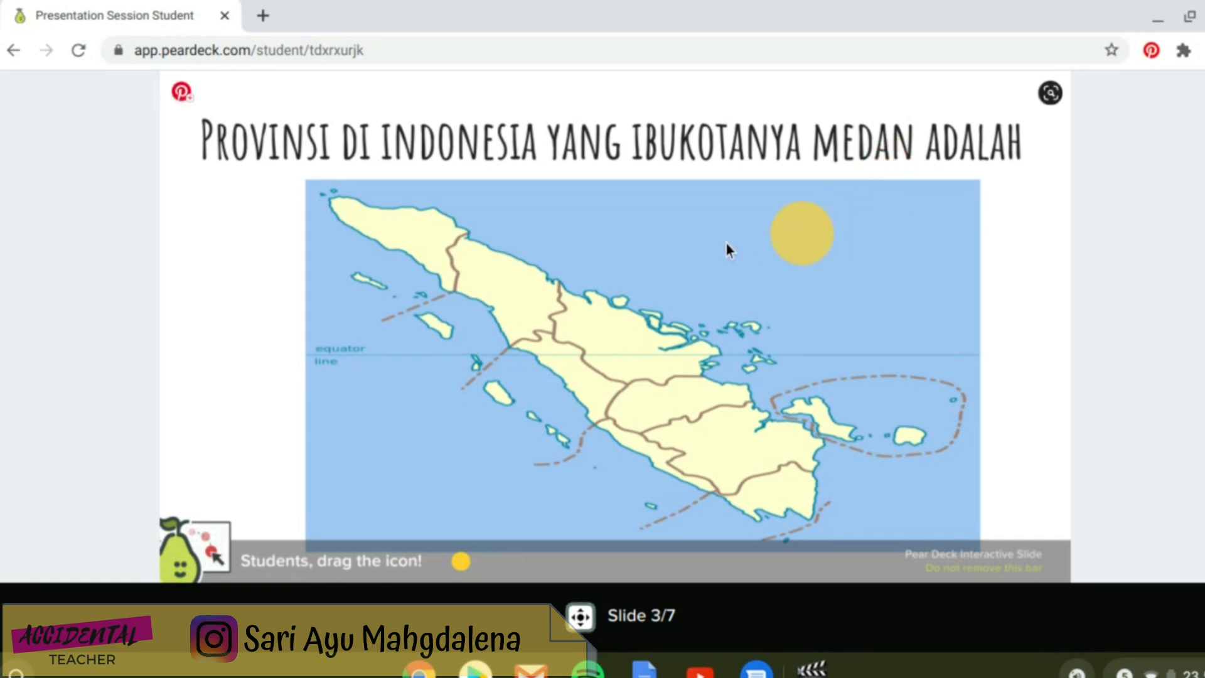
pyautogui.moveTo(600, 251); pyautogui.dragTo(492, 256)
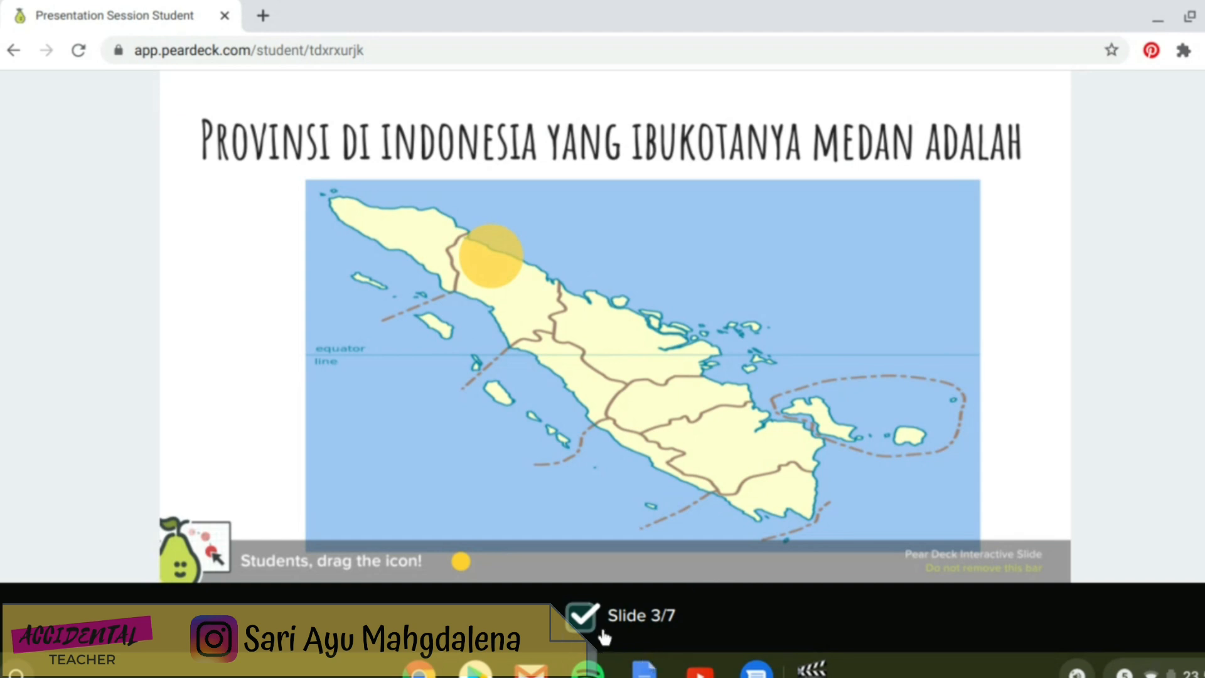
# Step: Return to the presenter session and show the student's marker response on the map question, hiding it again after viewing
pyautogui.click(418, 669)
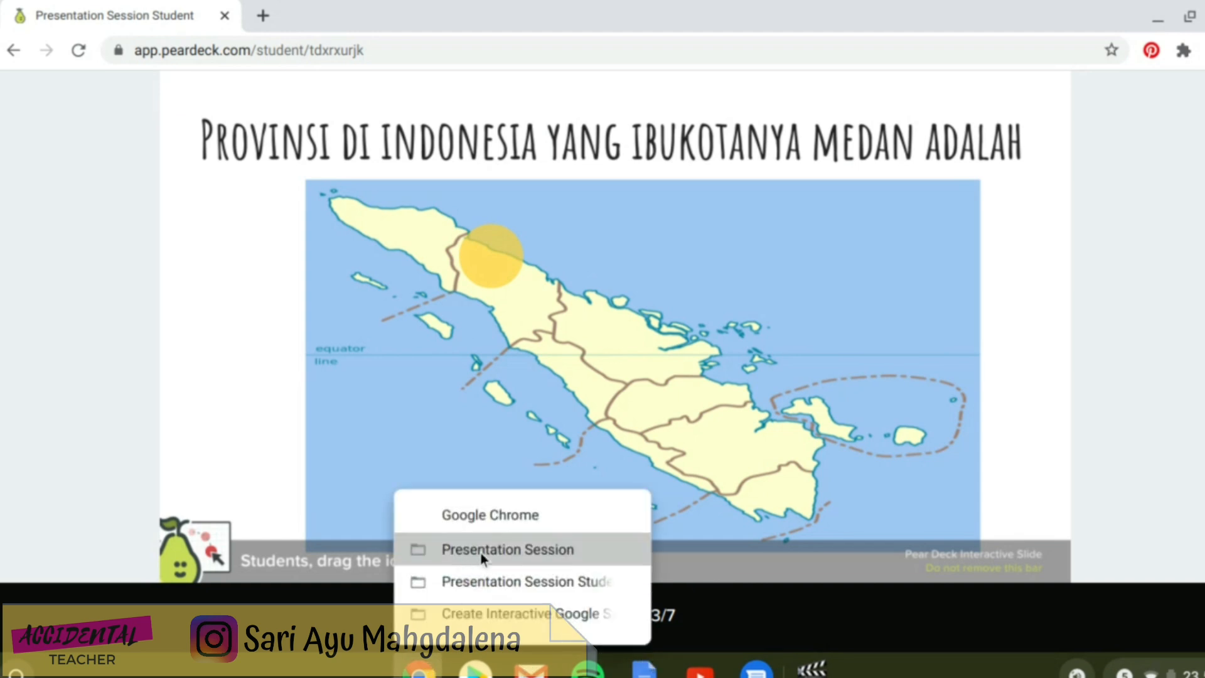
pyautogui.click(472, 584)
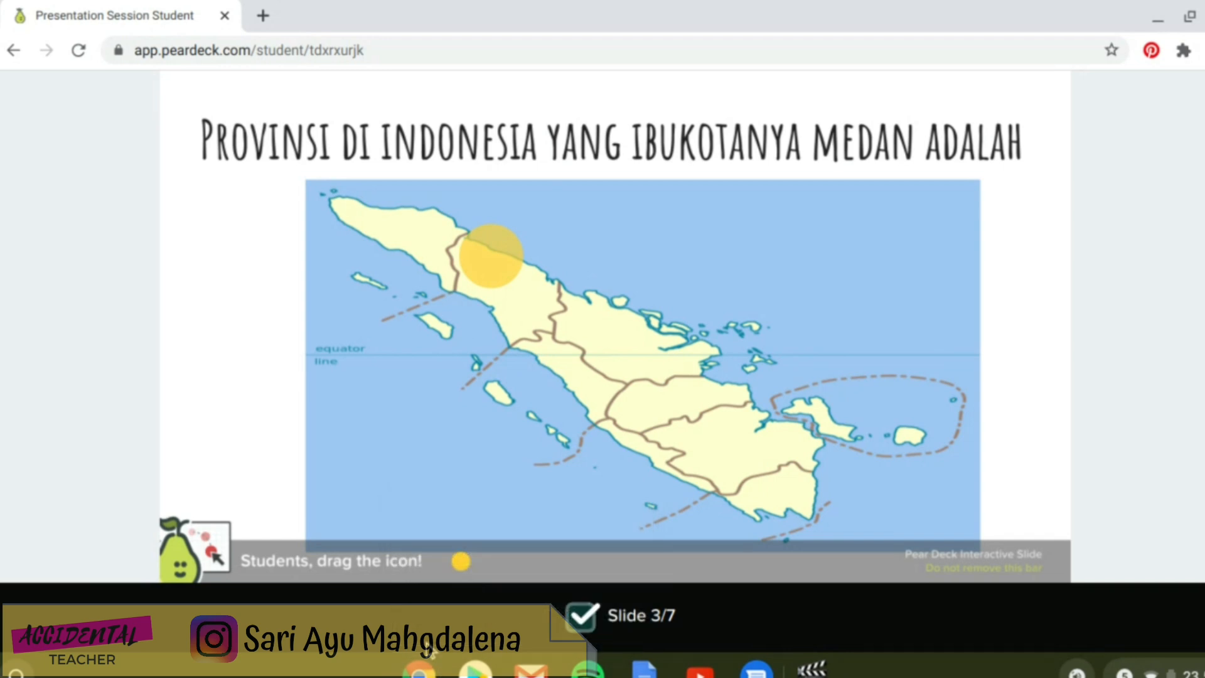
pyautogui.click(418, 669)
pyautogui.click(484, 546)
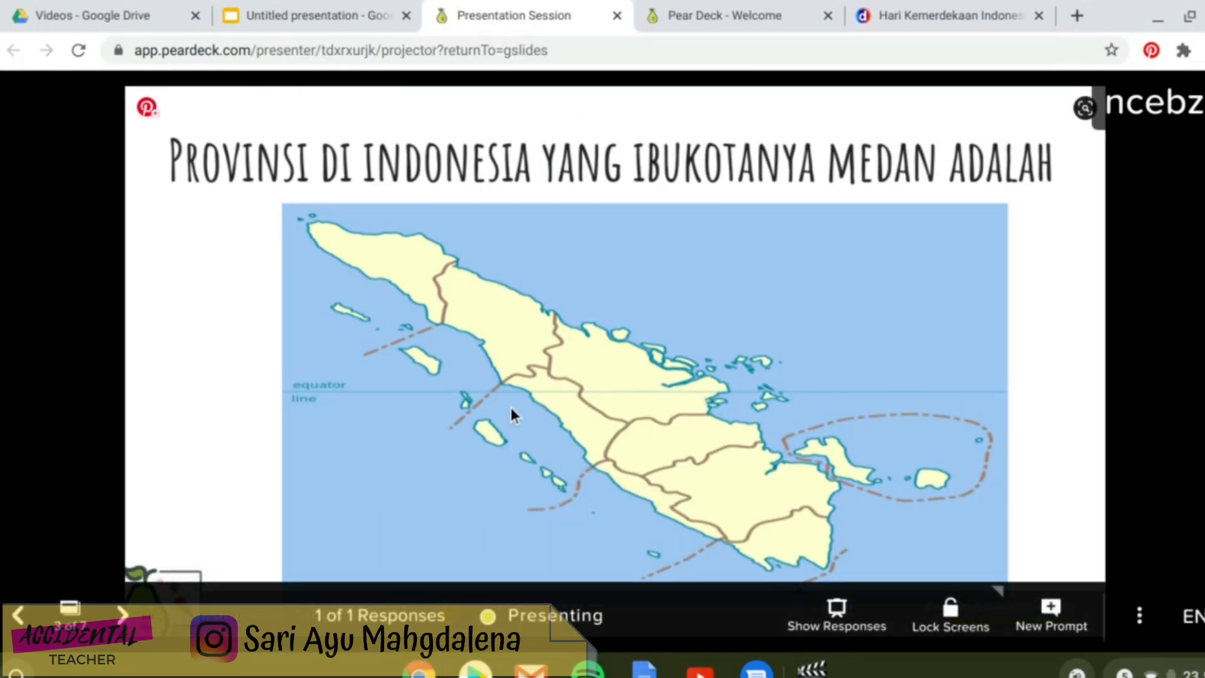
pyautogui.click(838, 619)
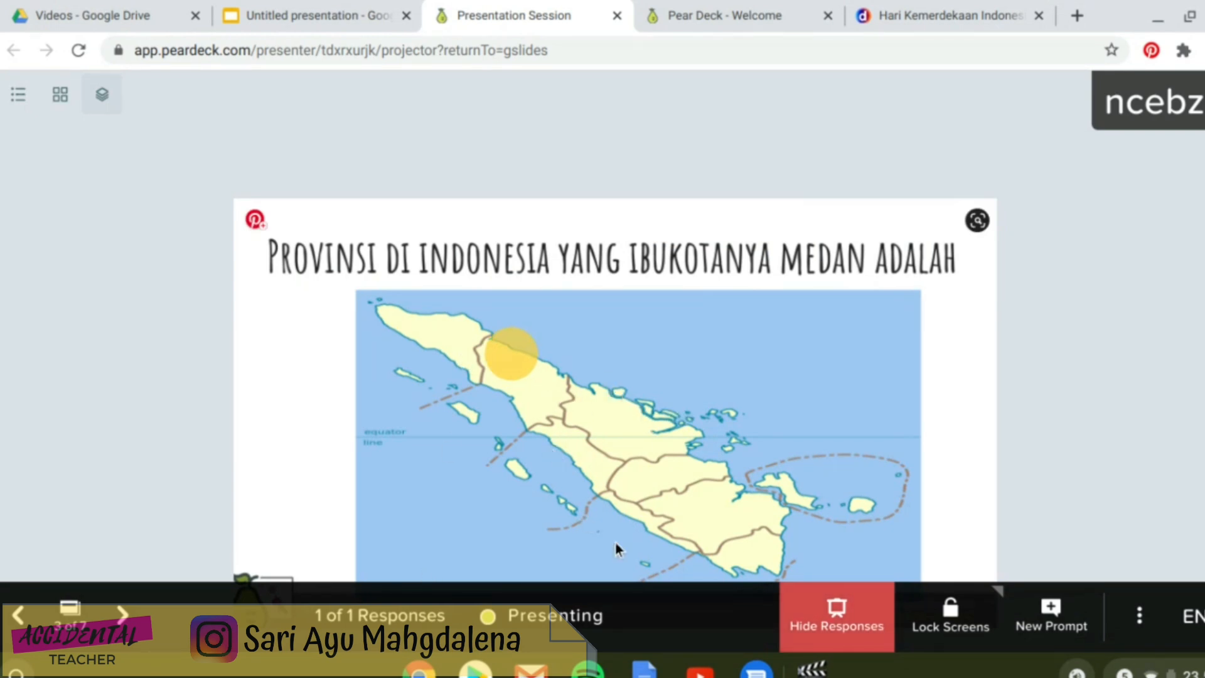
pyautogui.click(836, 623)
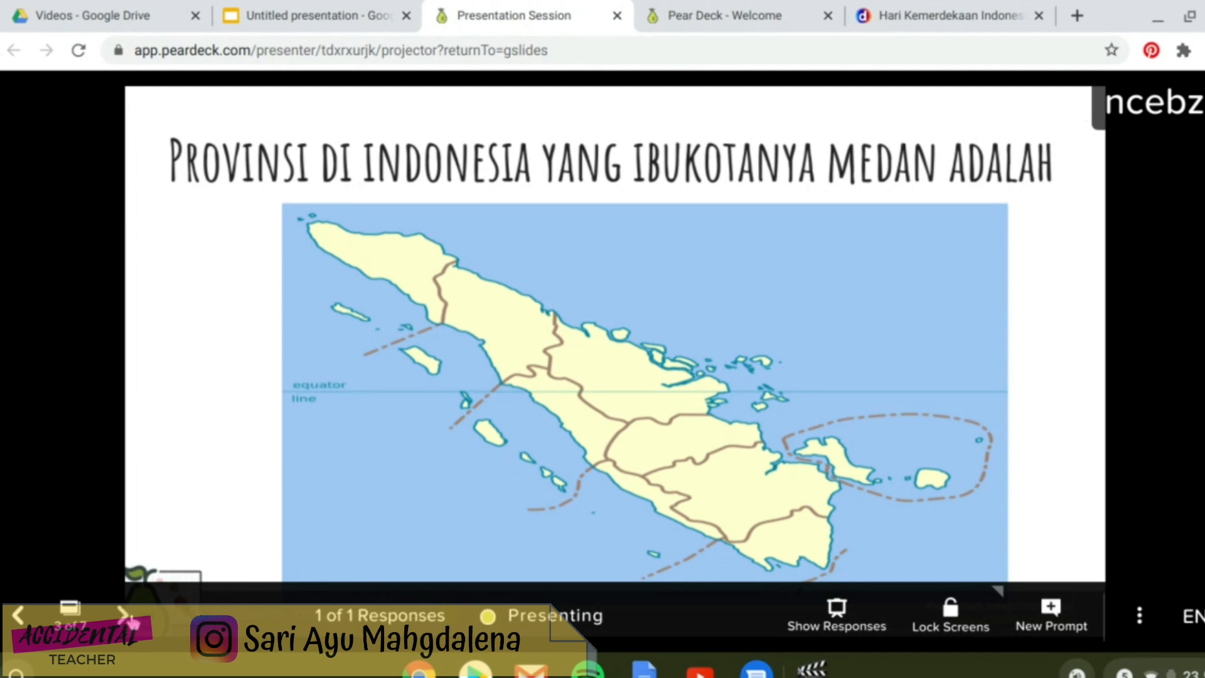
# Step: Advance the presenter session to slide 4 and enter "kemerdekaan adalah....." as the student's written response
pyautogui.press('Right')
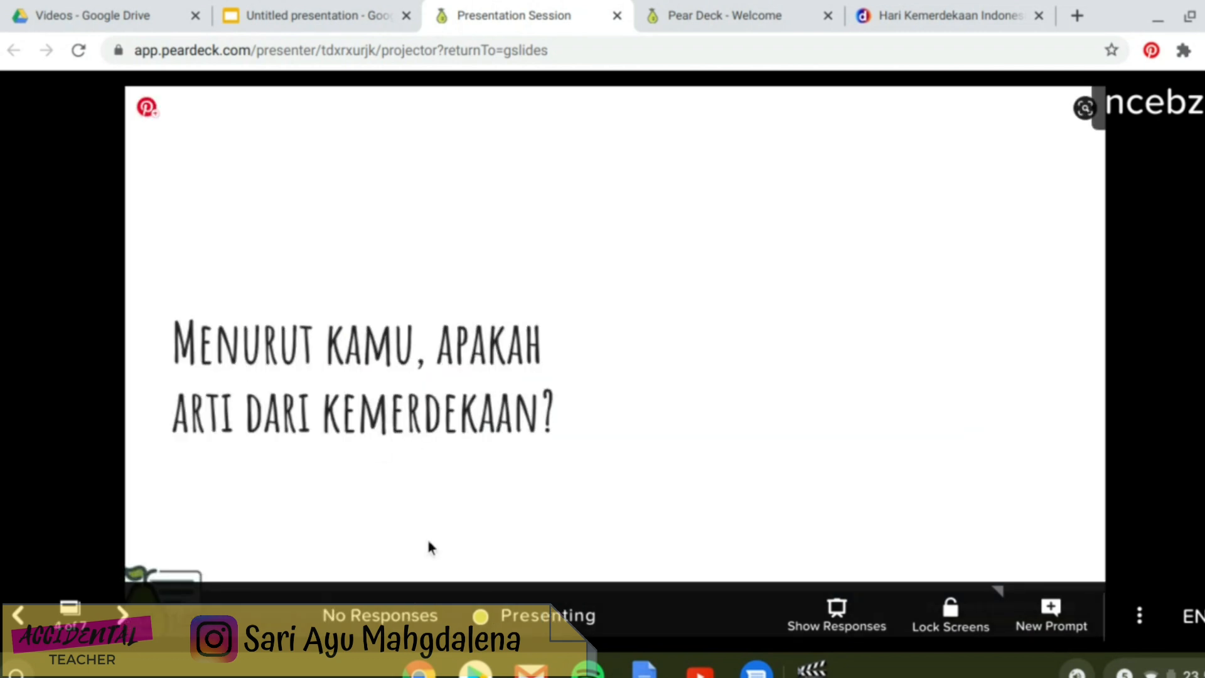
pyautogui.click(419, 672)
pyautogui.click(466, 582)
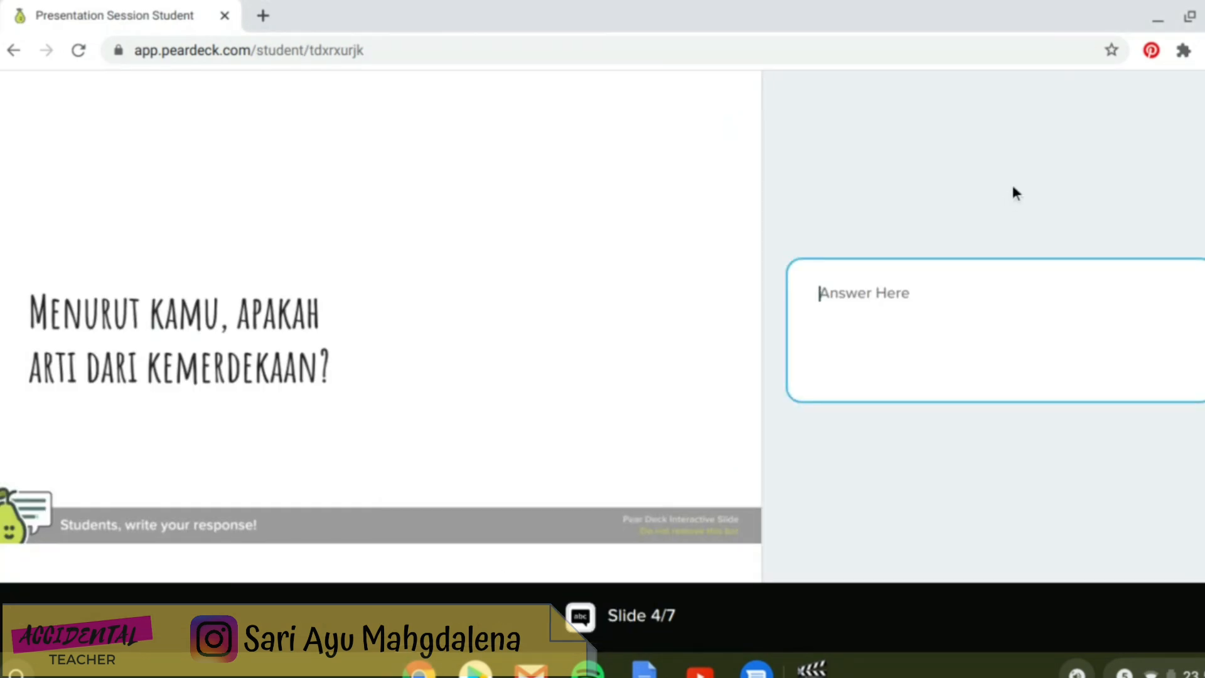
pyautogui.write('kemer')
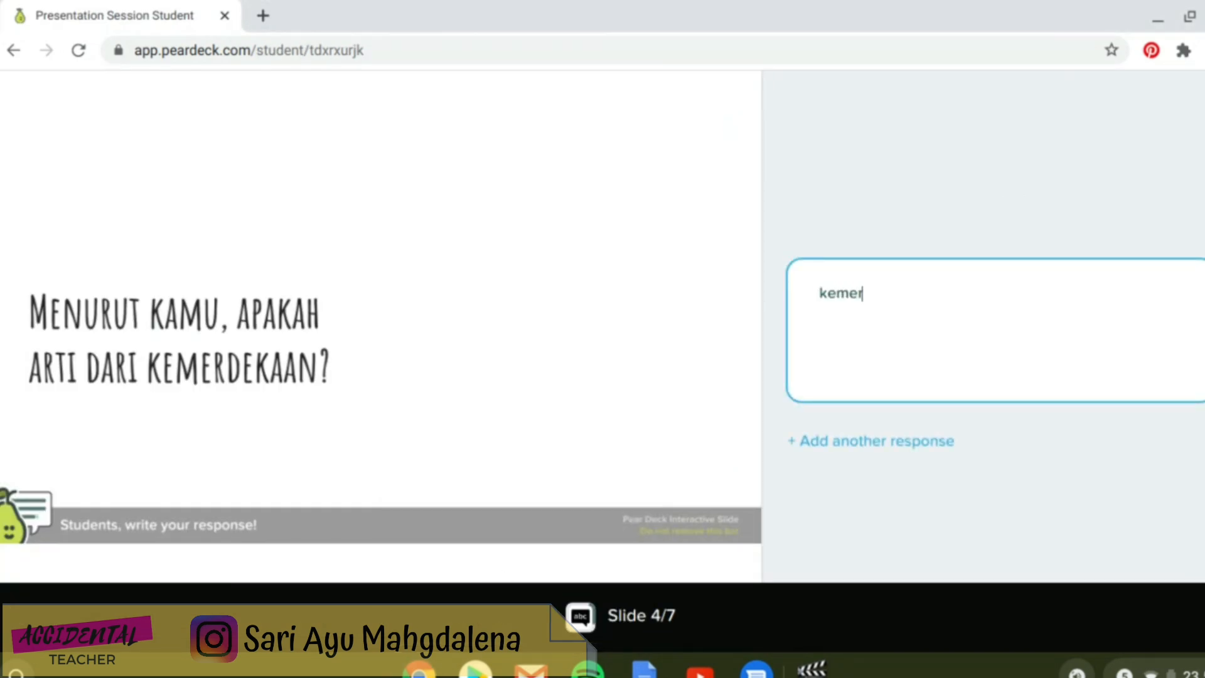
pyautogui.write('dekaan adad')
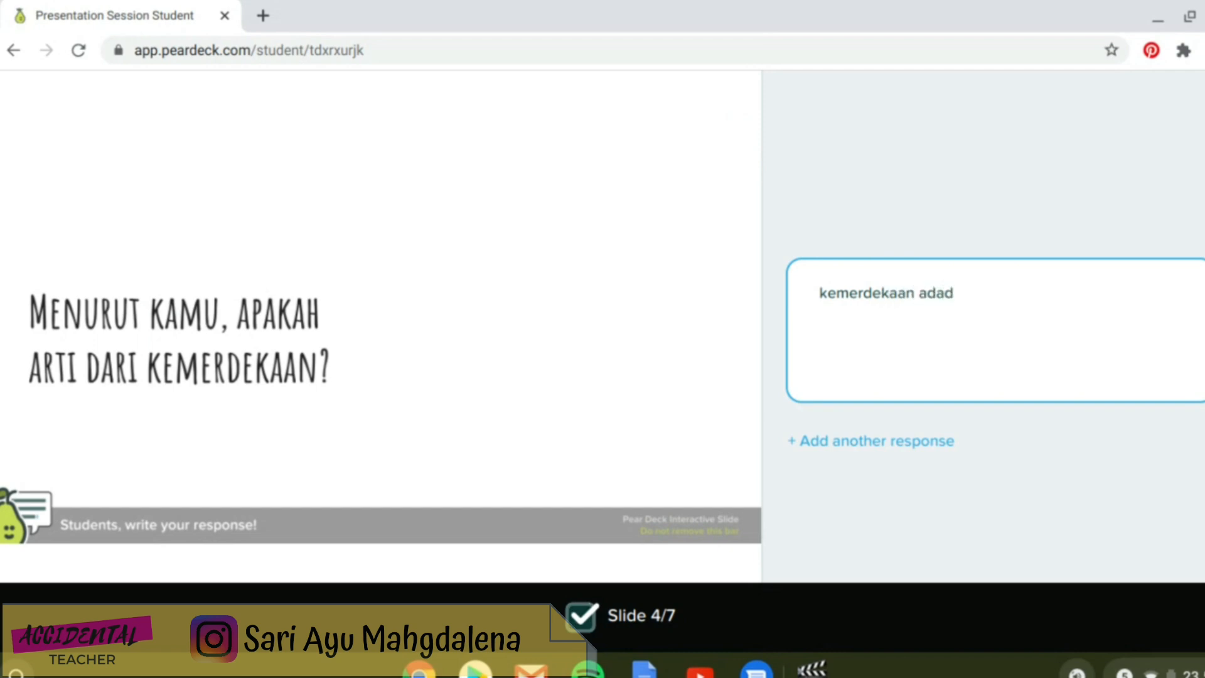
pyautogui.press('BackSpace')
pyautogui.write('lah.....')
# Step: Add a second student response reading "menurut sa begitu" to the question about the meaning of independence
pyautogui.click(820, 447)
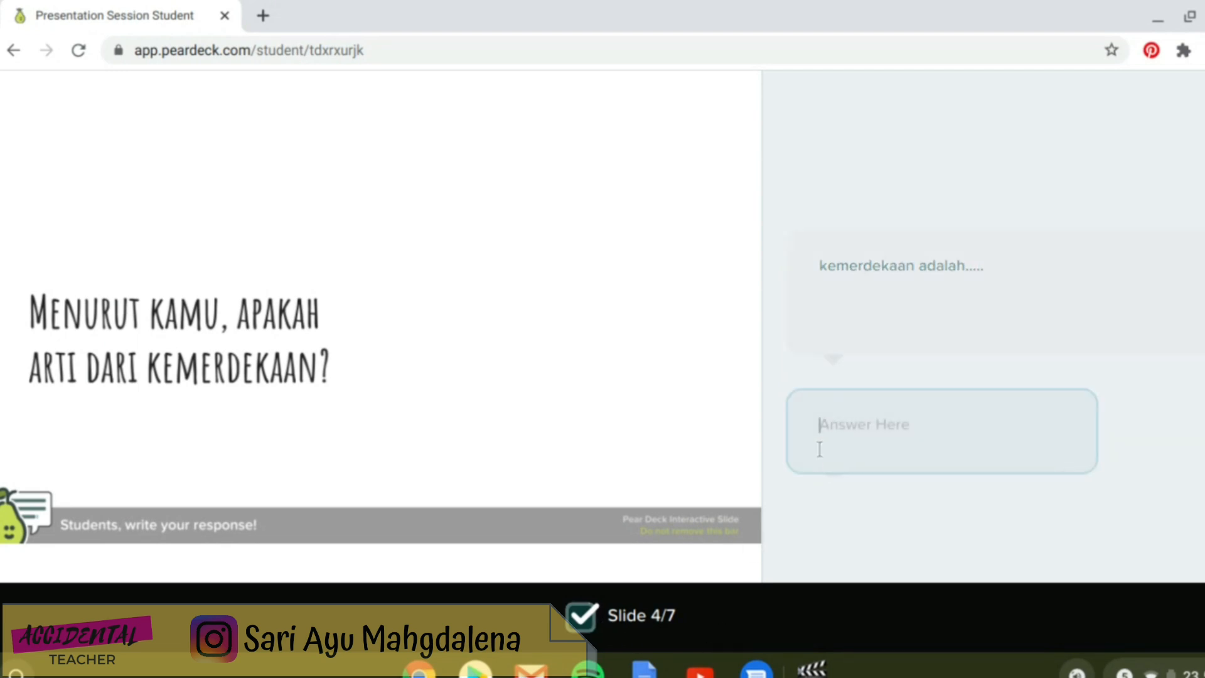
pyautogui.write('me')
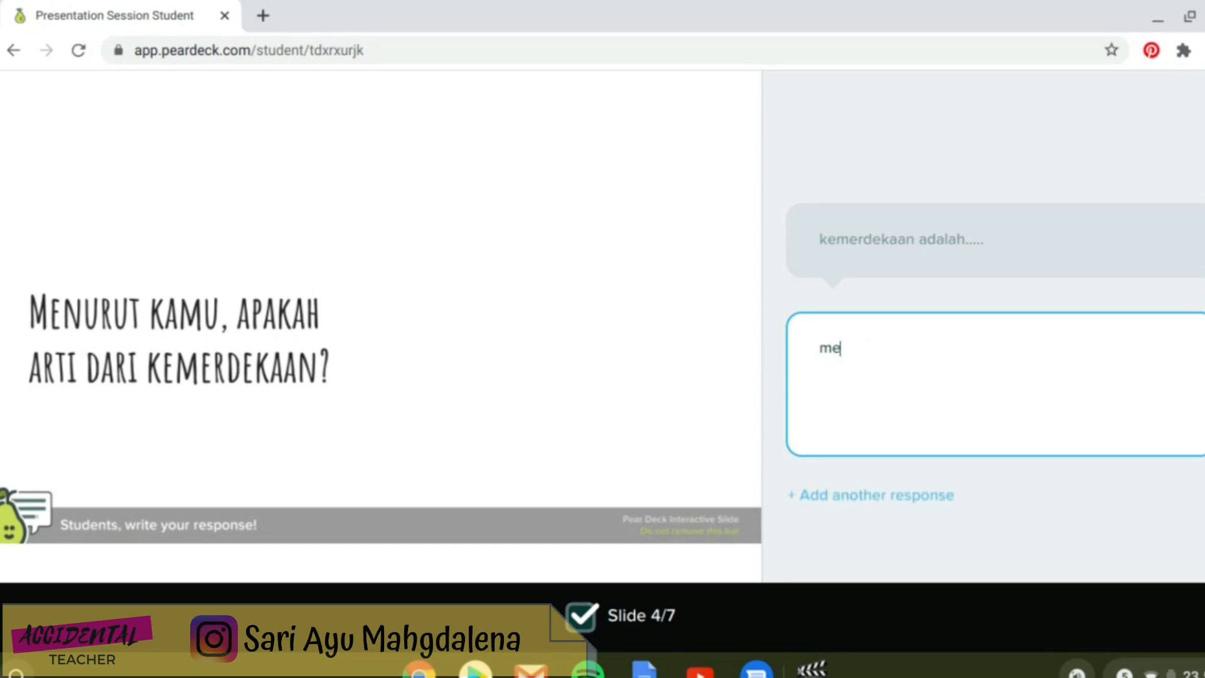
pyautogui.write('nurut')
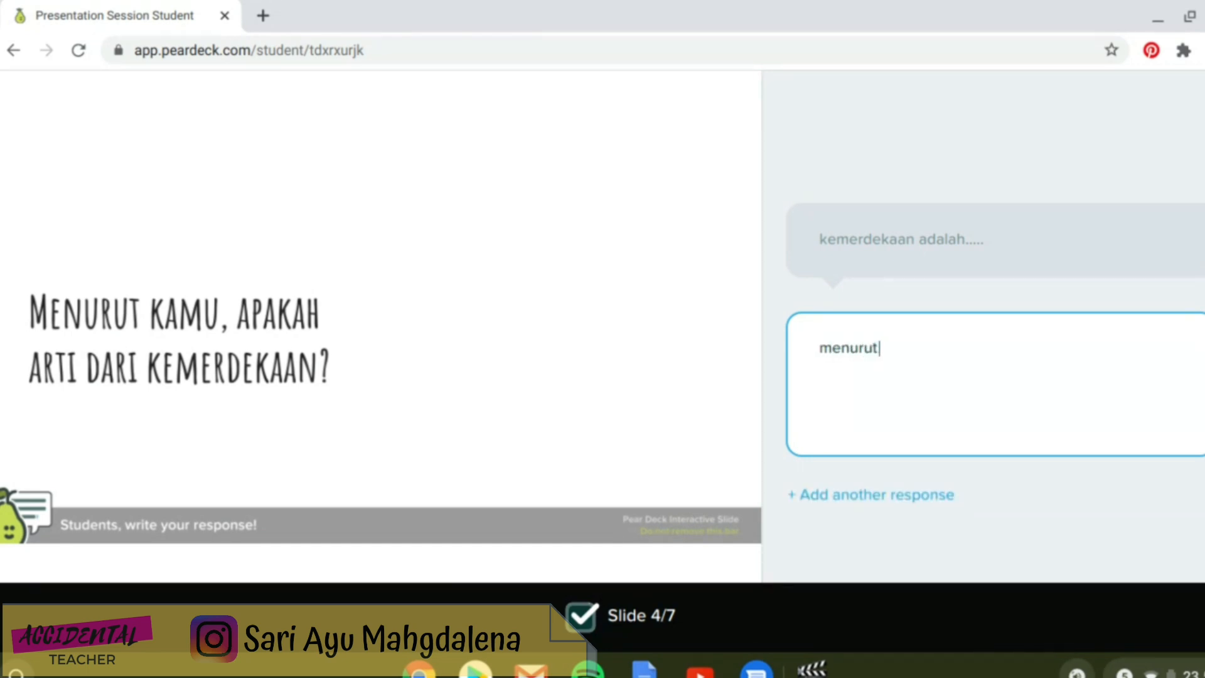
pyautogui.write(' sa begitu')
pyautogui.click(964, 546)
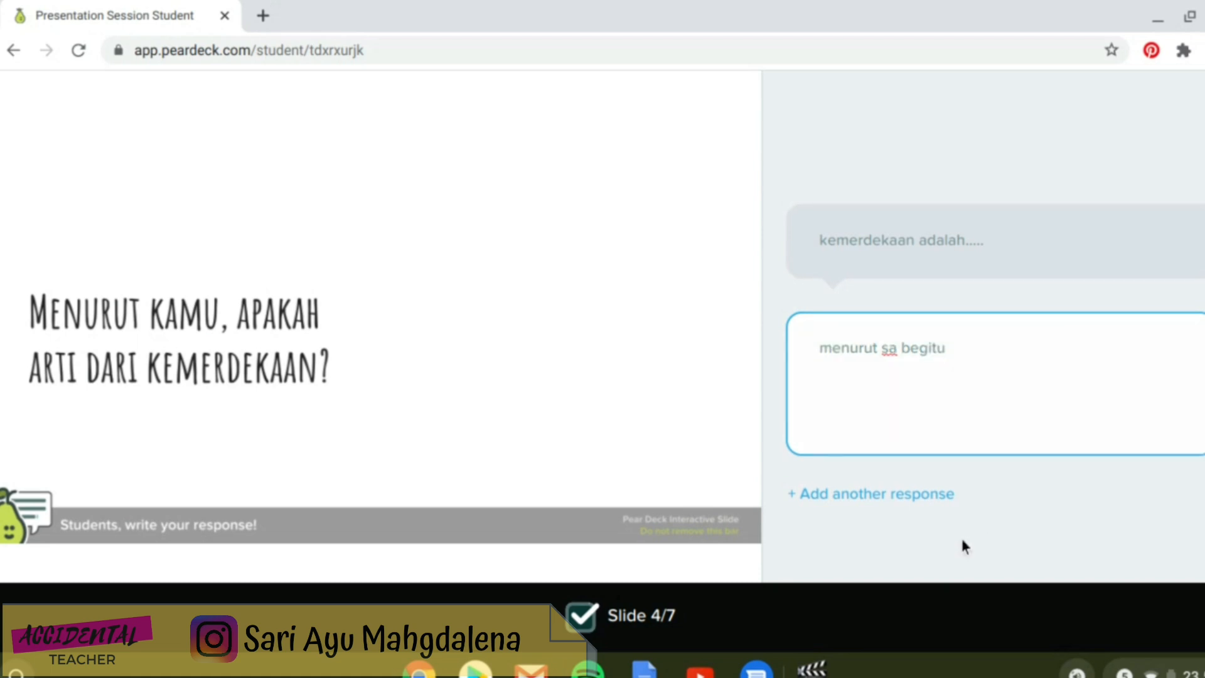
# Step: Return to the presenter session and show the written responses to the slide 4 question, hiding them again after viewing
pyautogui.rightClick(420, 670)
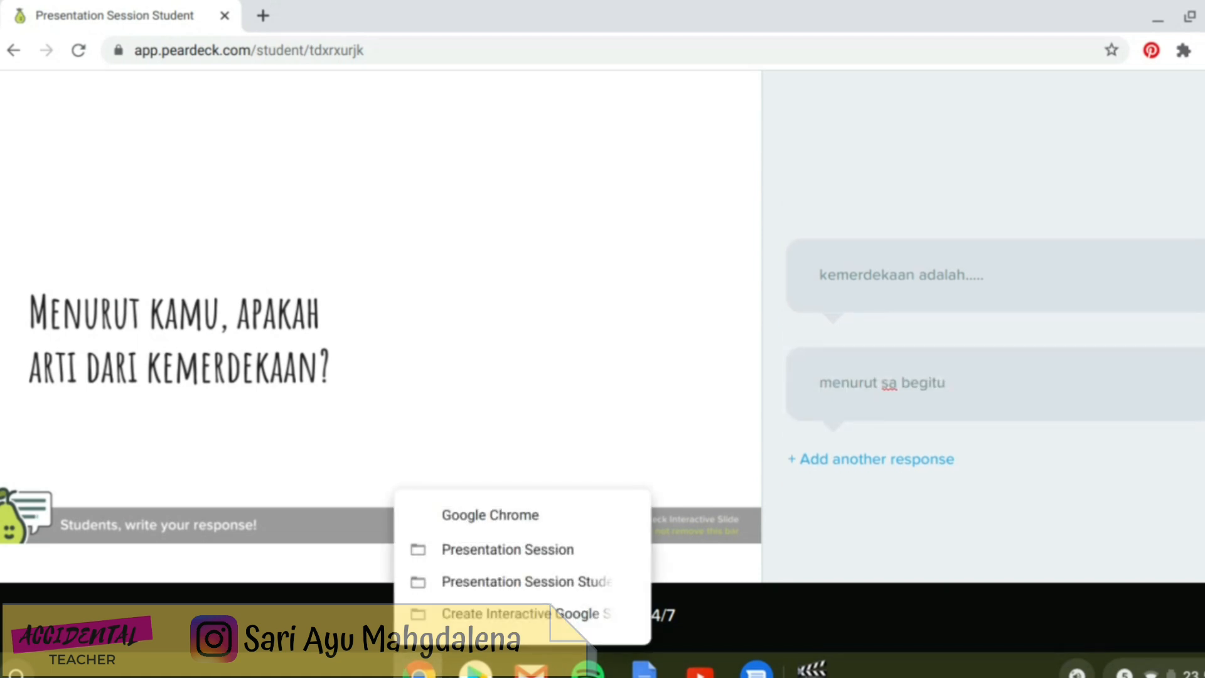
pyautogui.click(484, 552)
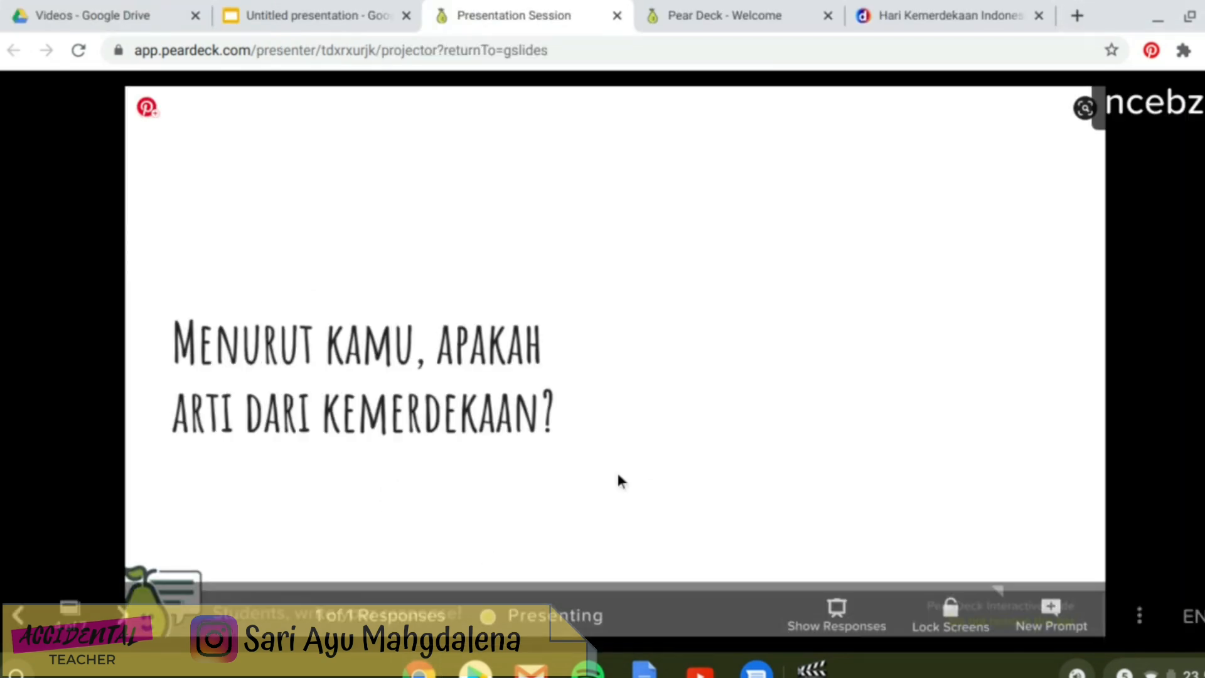
pyautogui.click(858, 614)
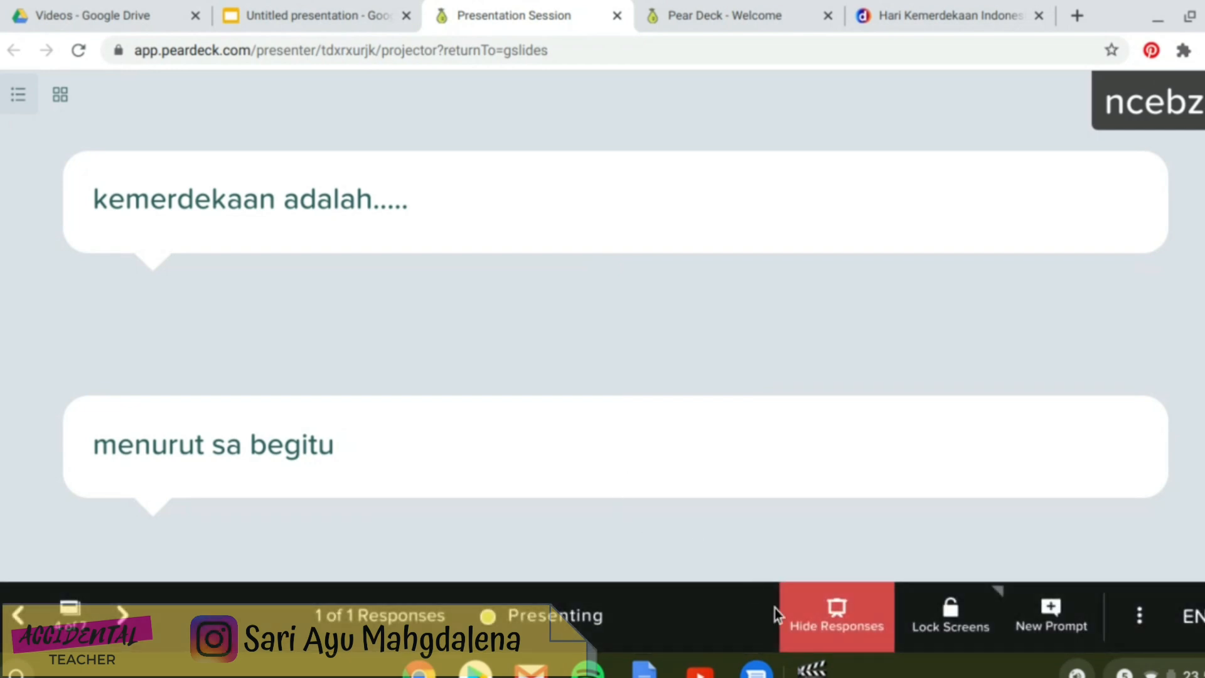
pyautogui.click(830, 618)
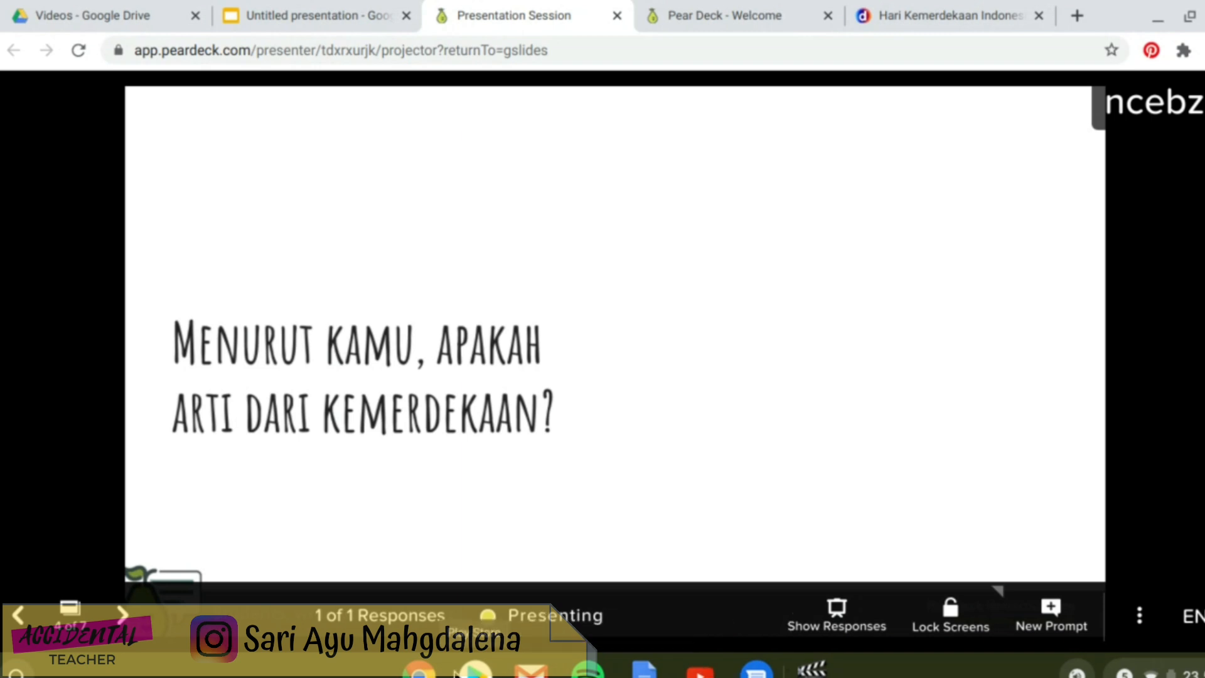
# Step: Advance the presenter session to slide 5 and read through the embedded detikNews article in the student session
pyautogui.click(123, 615)
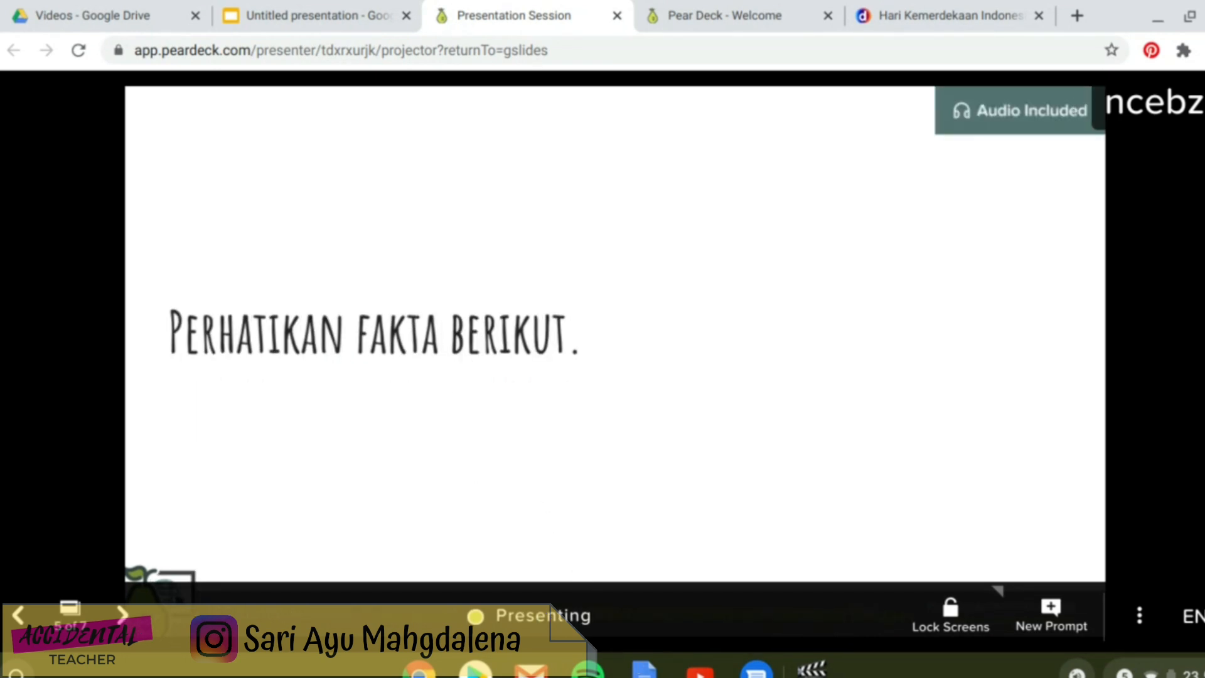
pyautogui.rightClick(419, 669)
pyautogui.click(469, 552)
pyautogui.rightClick(418, 670)
pyautogui.click(450, 584)
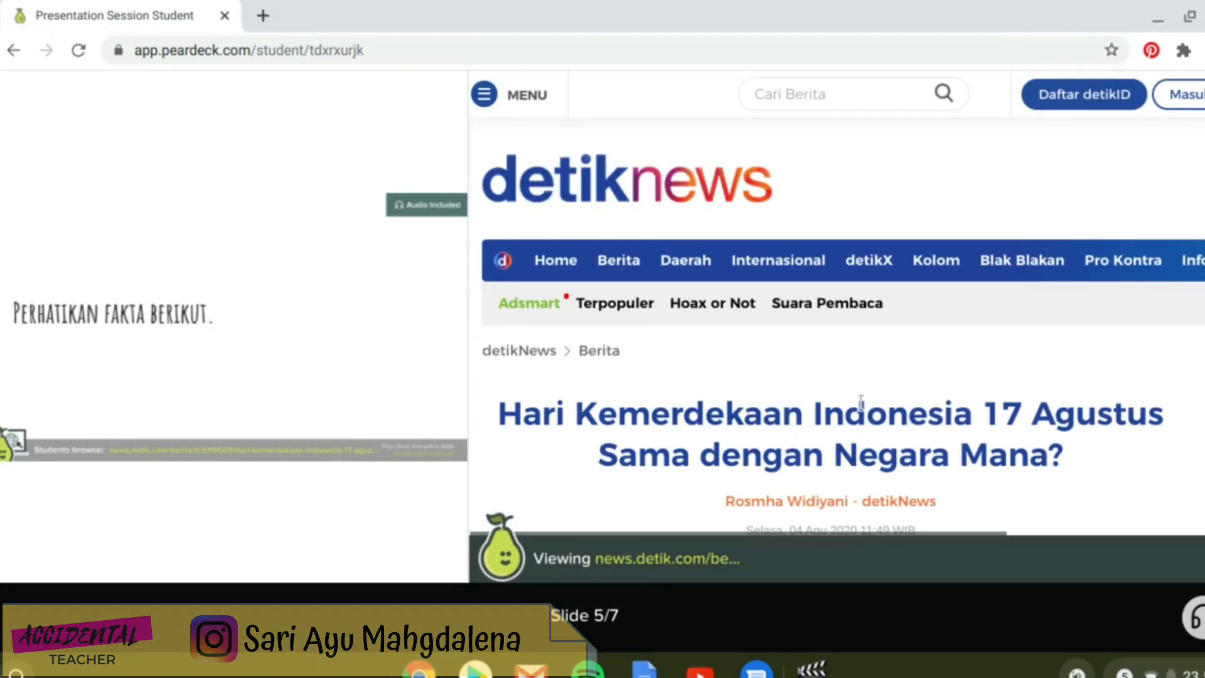
pyautogui.scroll(-9, 881, 234)
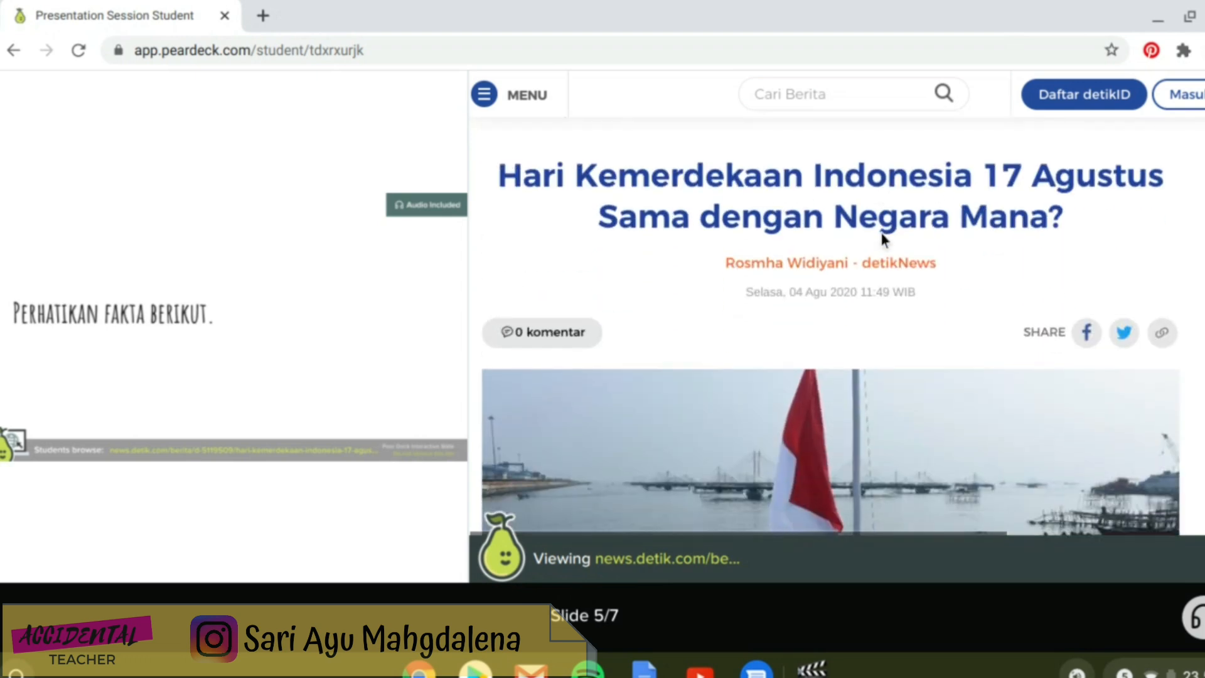
pyautogui.scroll(-4, 882, 233)
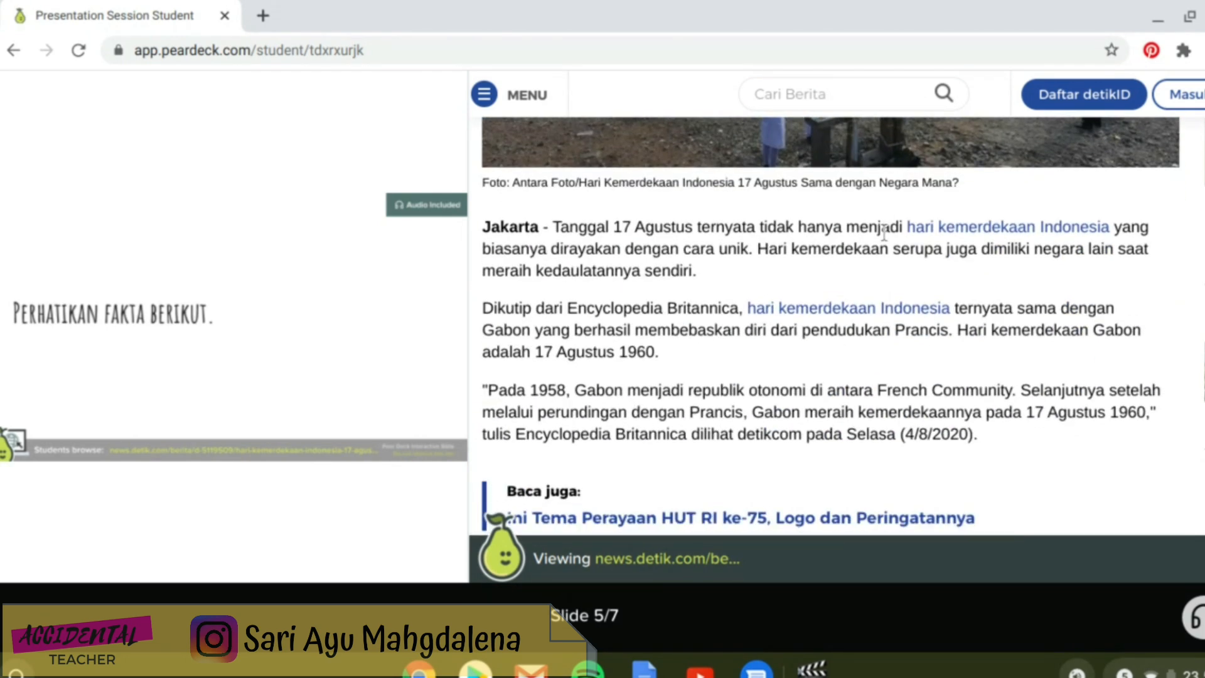
pyautogui.scroll(-10, 913, 270)
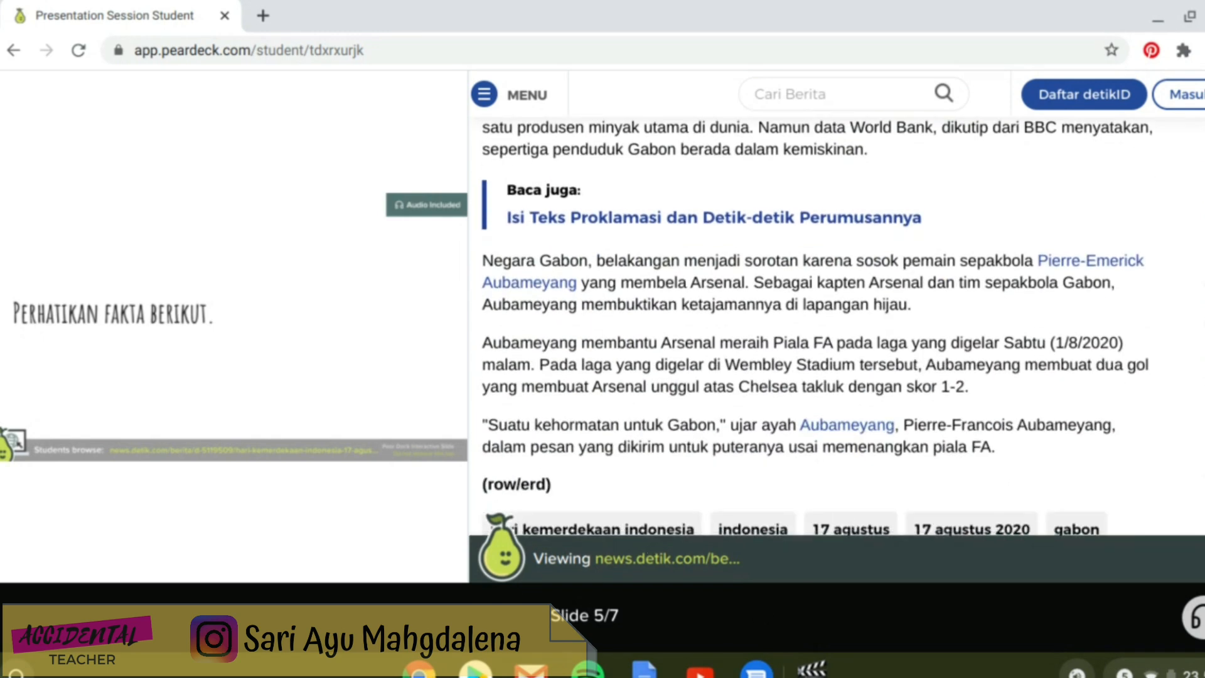
# Step: Advance the presenter session to the Periodic Table of Elements drawing slide and switch to the student session
pyautogui.rightClick(418, 671)
pyautogui.click(507, 548)
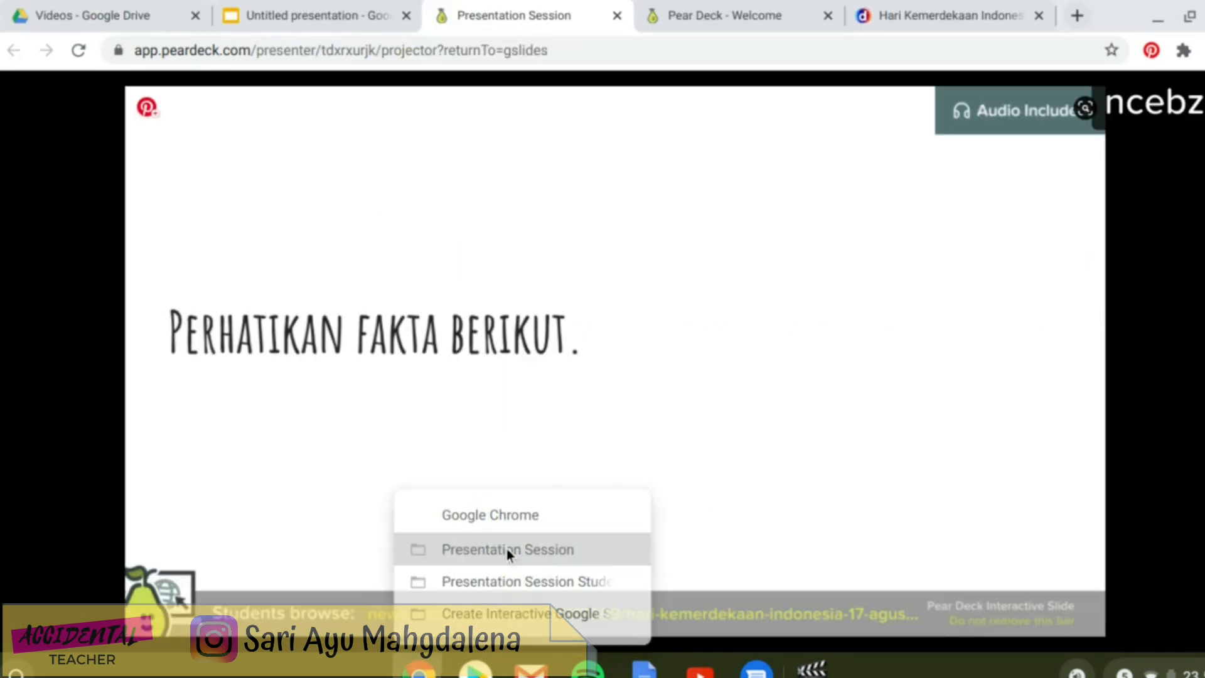
pyautogui.click(124, 615)
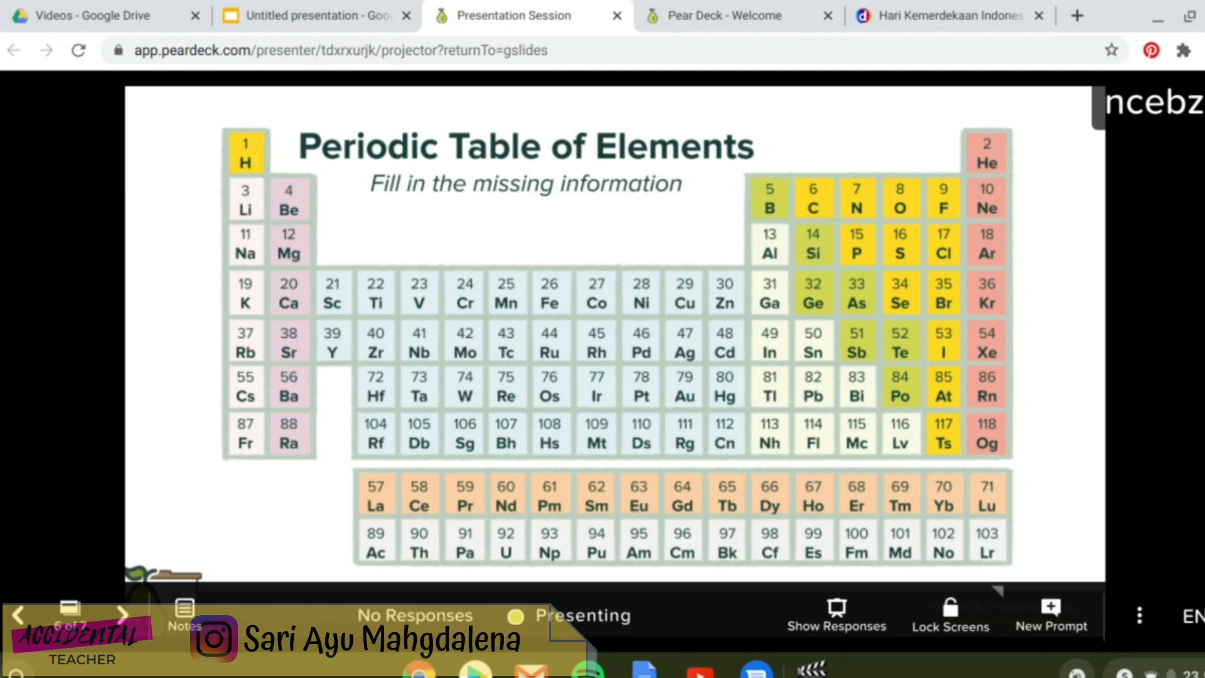
pyautogui.click(419, 669)
pyautogui.click(479, 558)
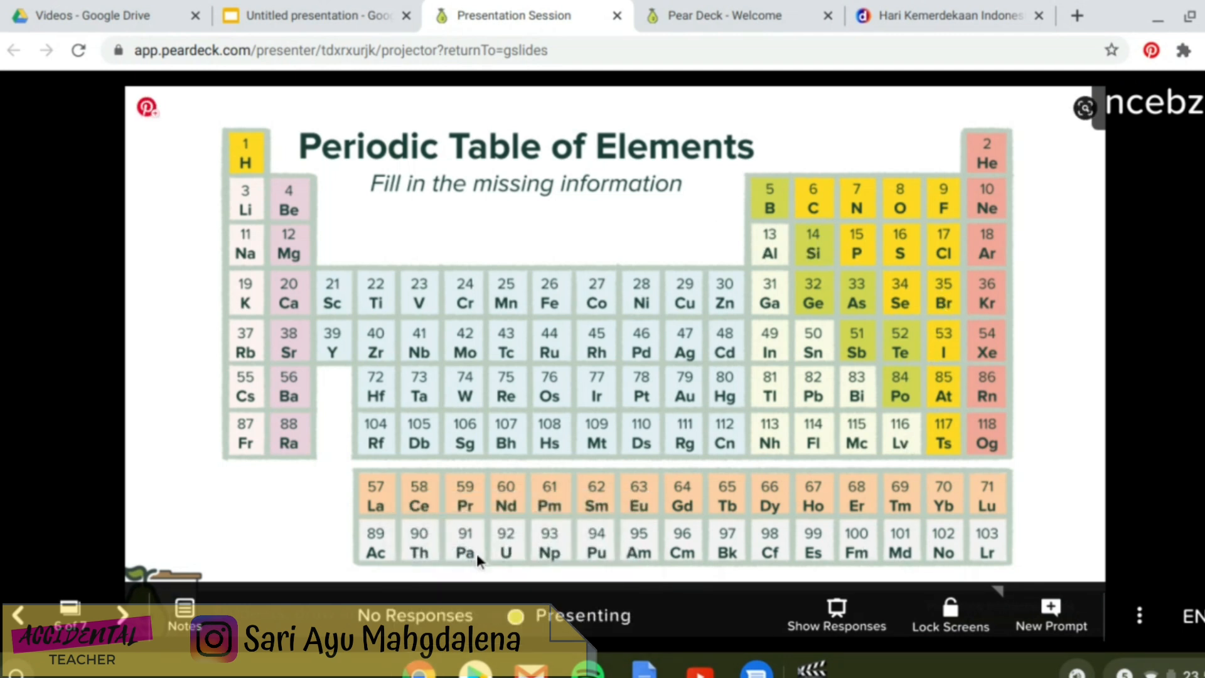
pyautogui.click(419, 669)
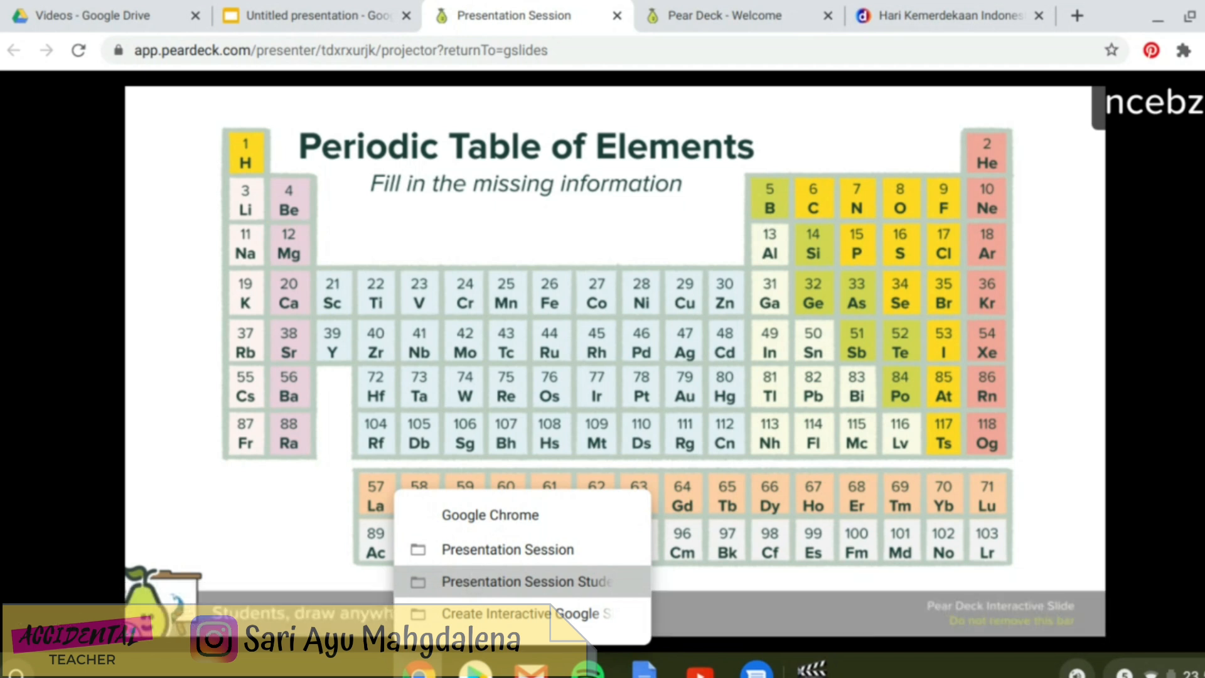
pyautogui.click(469, 579)
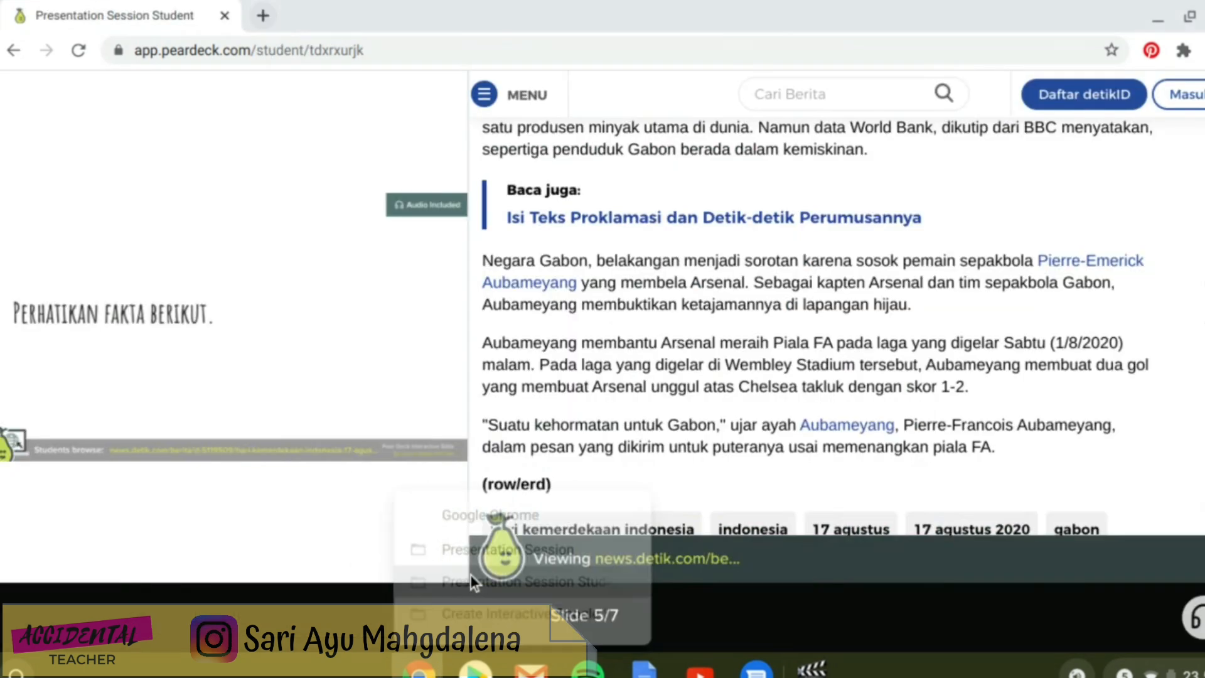